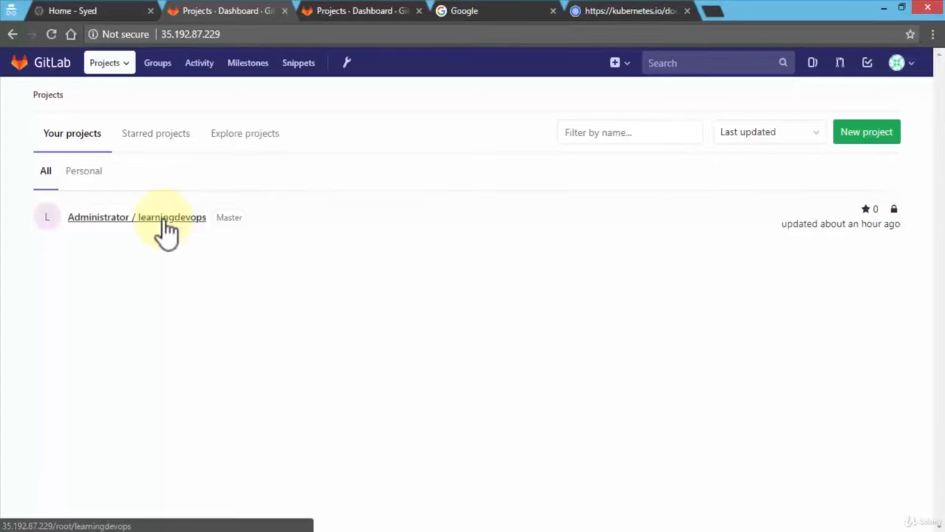
# Open the learningdevops project and look over the setup options on its Details page.
pyautogui.click(164, 221)
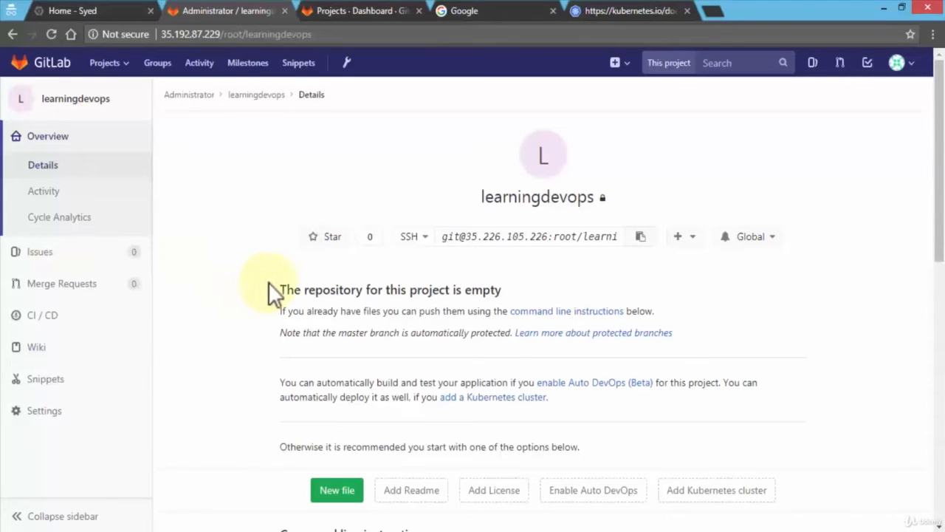
pyautogui.moveTo(277, 289); pyautogui.dragTo(516, 291)
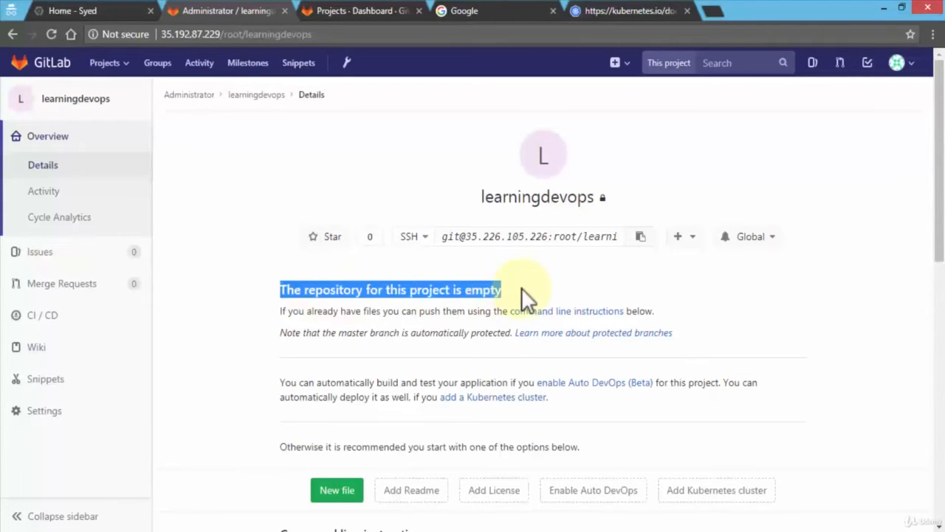
pyautogui.click(522, 288)
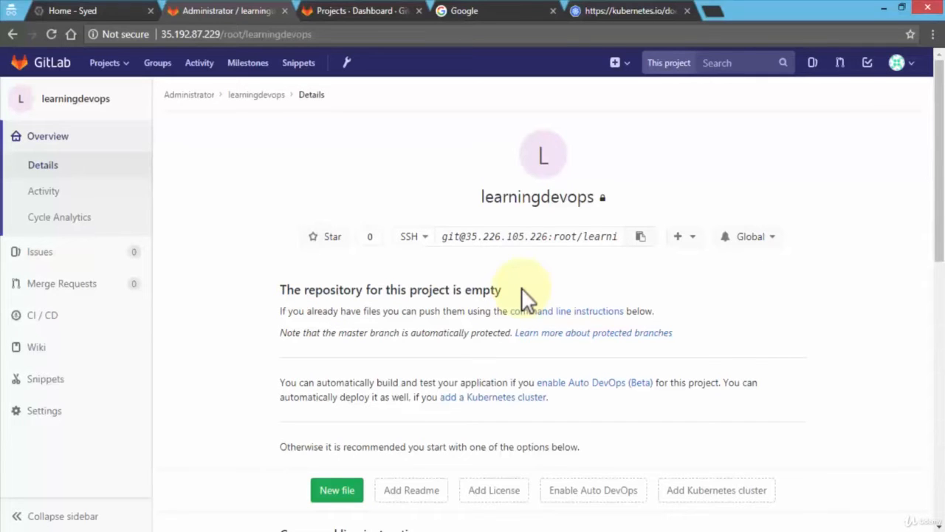
pyautogui.scroll(-2, 522, 287)
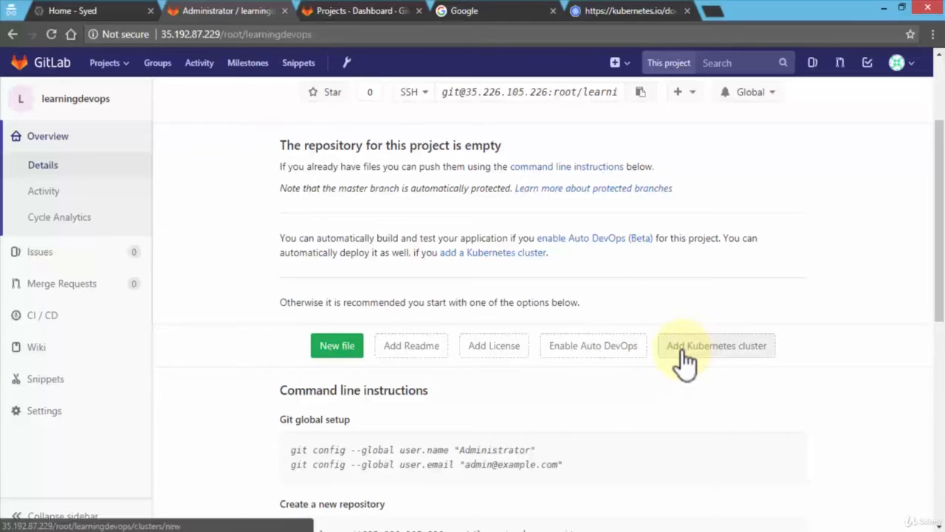
# Go to the project's CI/CD Kubernetes page and start adding a Kubernetes cluster.
pyautogui.moveTo(62, 334)
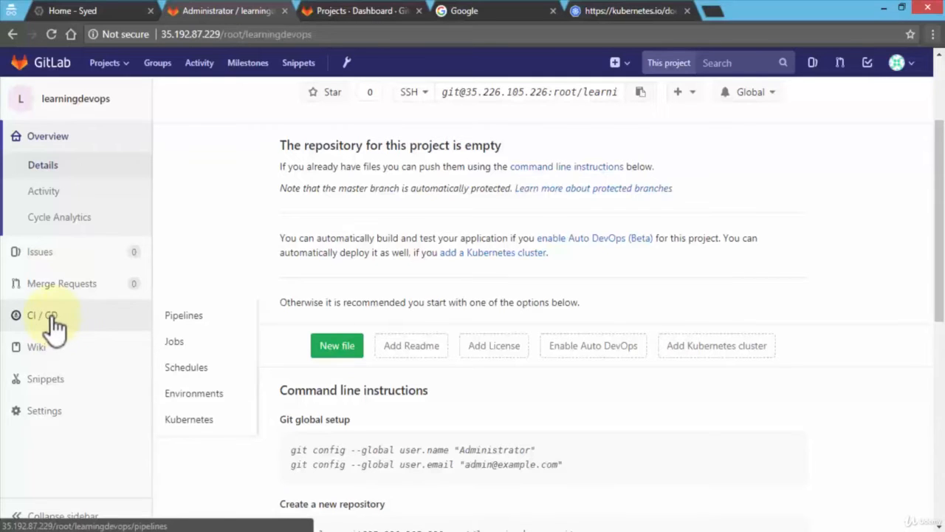
pyautogui.click(198, 422)
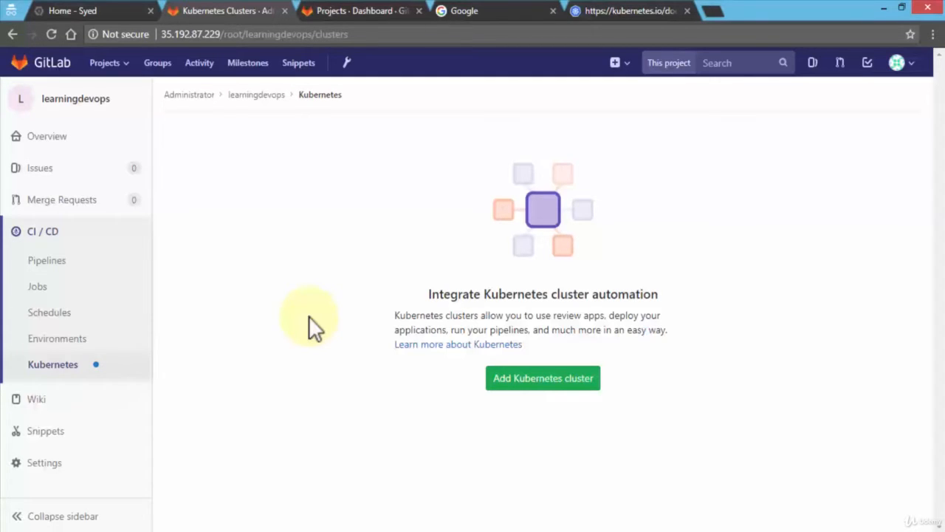
pyautogui.moveTo(117, 373)
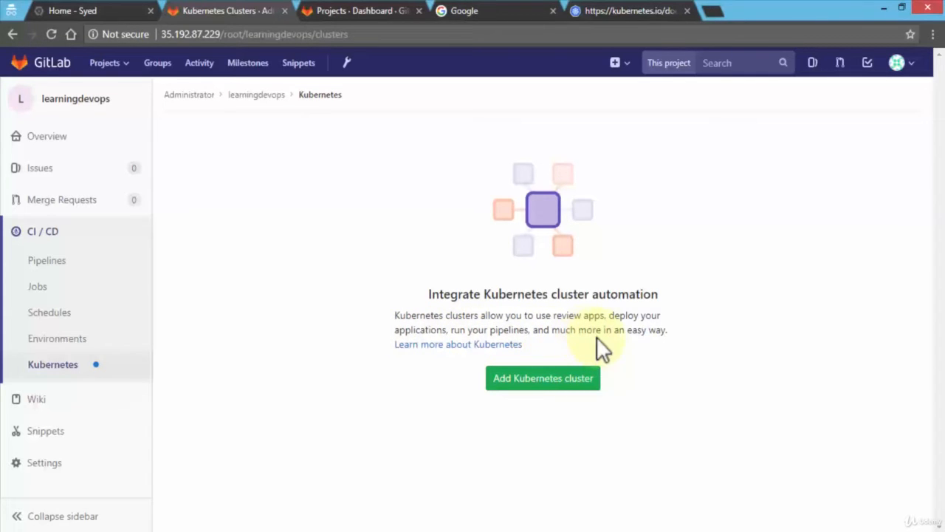
pyautogui.click(549, 380)
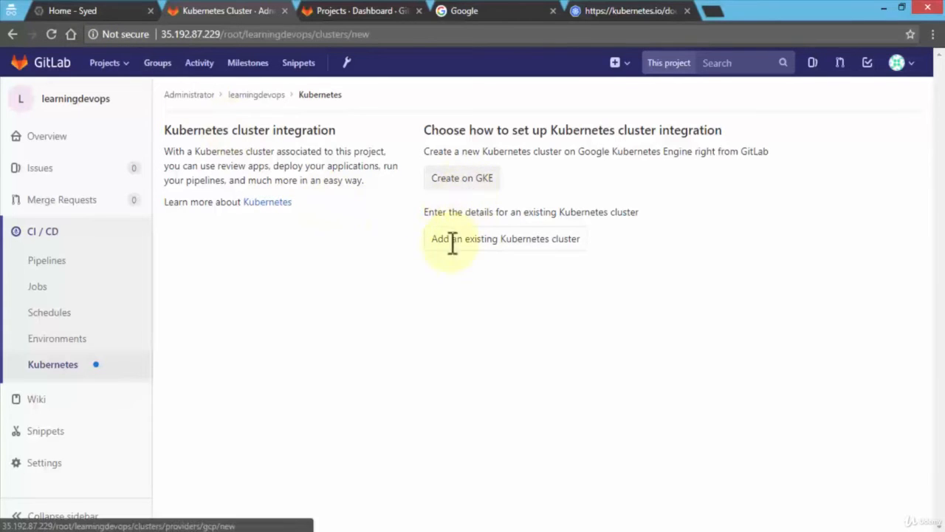
# Switch to Google Cloud Platform and view the existing clusters in Kubernetes Engine.
pyautogui.click(77, 10)
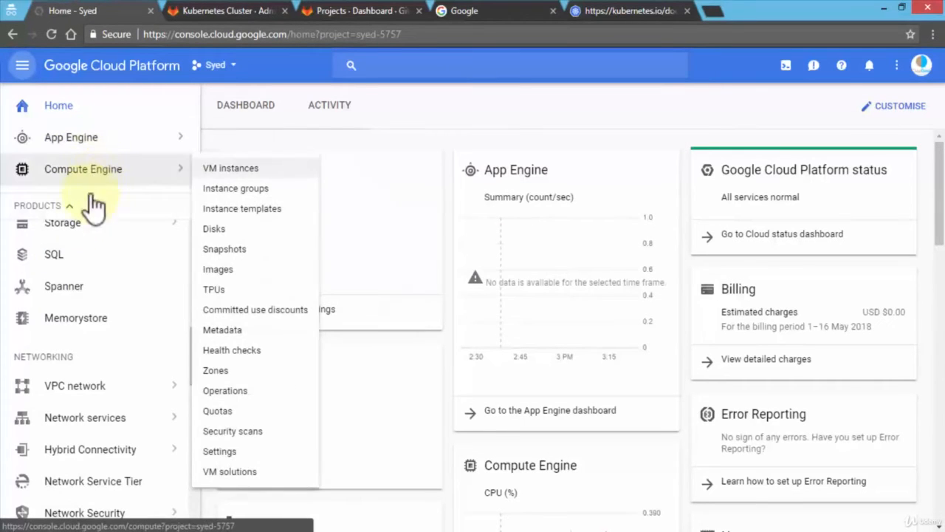
pyautogui.scroll(3, 107, 263)
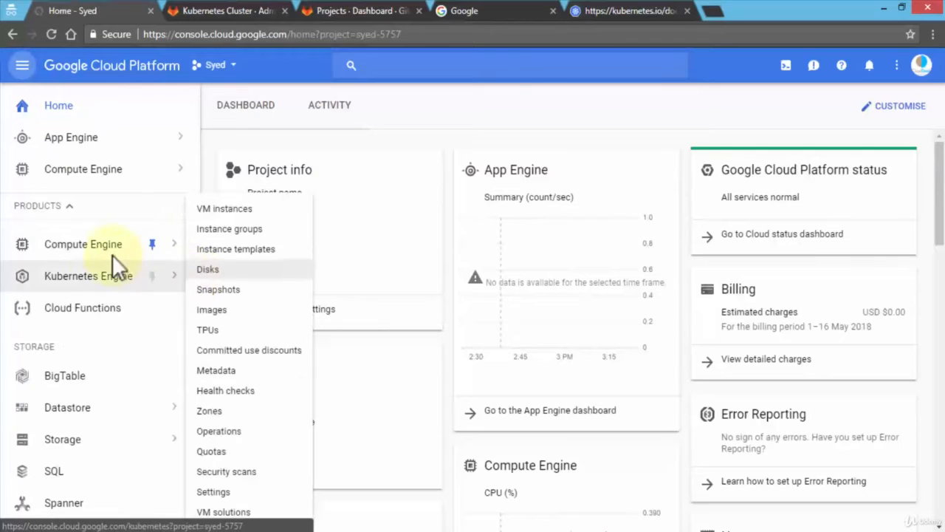
pyautogui.click(99, 272)
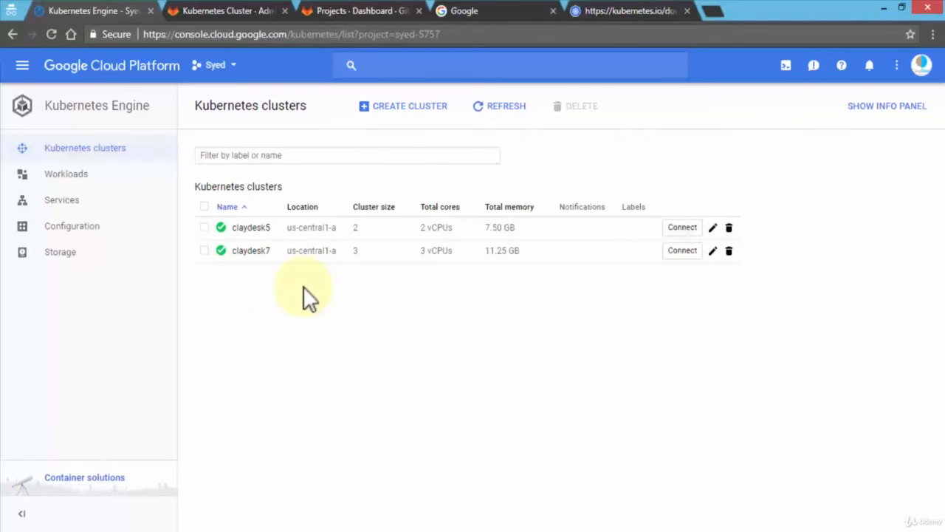
# Return to GitLab, choose to add an existing Kubernetes cluster, and name it claydesk7, checking the name against Google Cloud Platform.
pyautogui.click(239, 9)
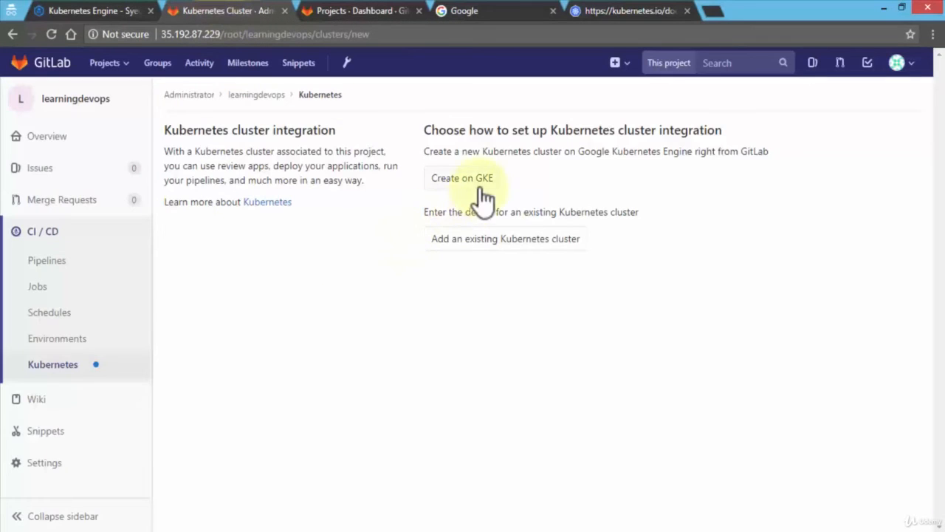
pyautogui.click(442, 248)
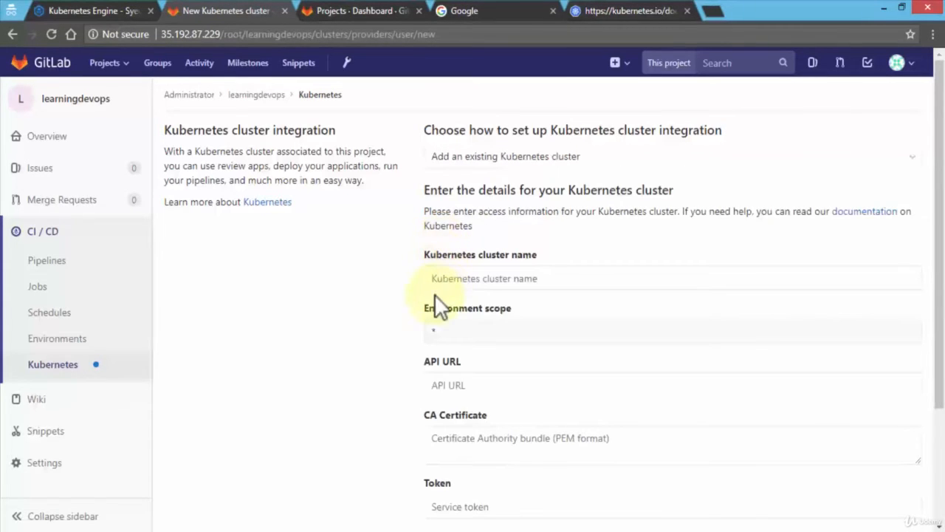
pyautogui.click(456, 282)
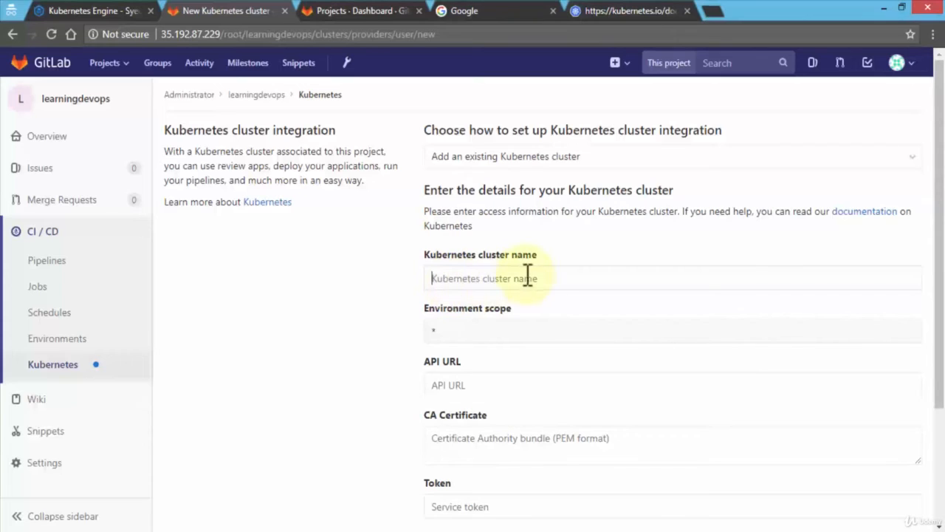
pyautogui.write('l')
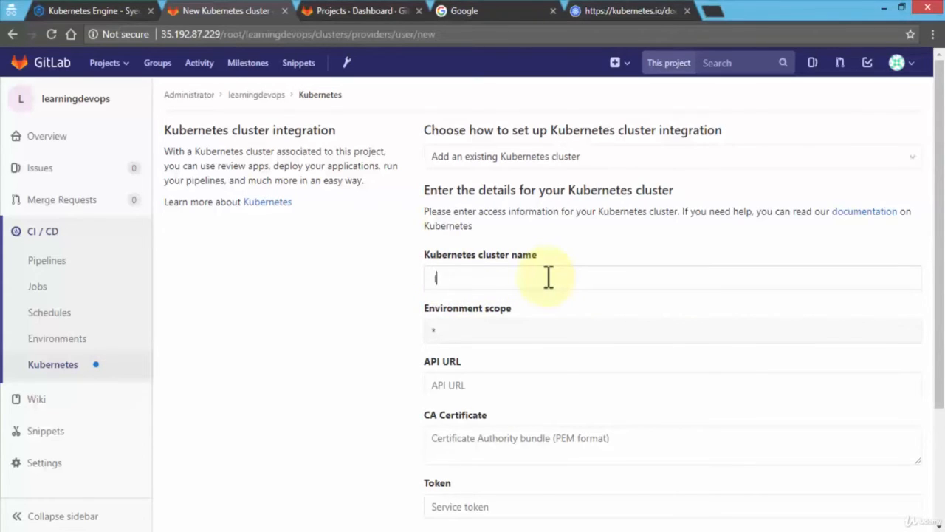
pyautogui.write('claydesk7')
pyautogui.click(108, 9)
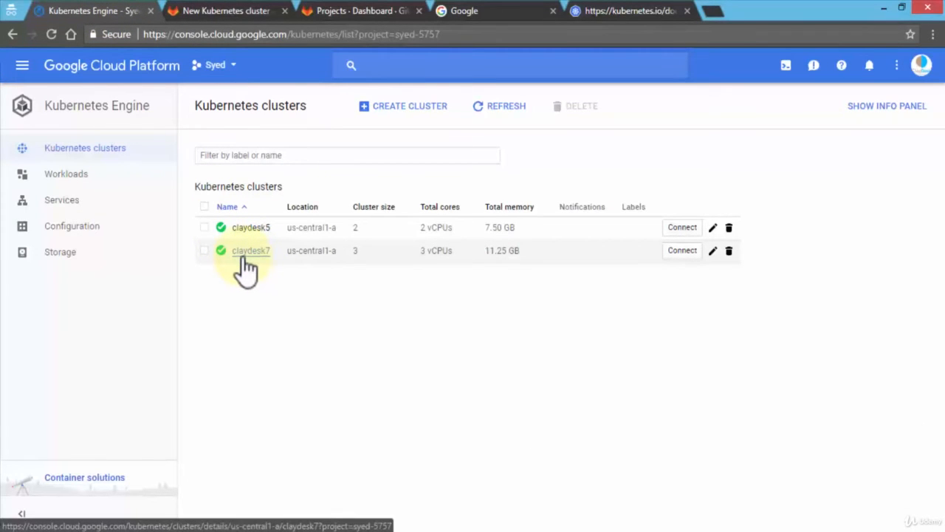
pyautogui.click(213, 13)
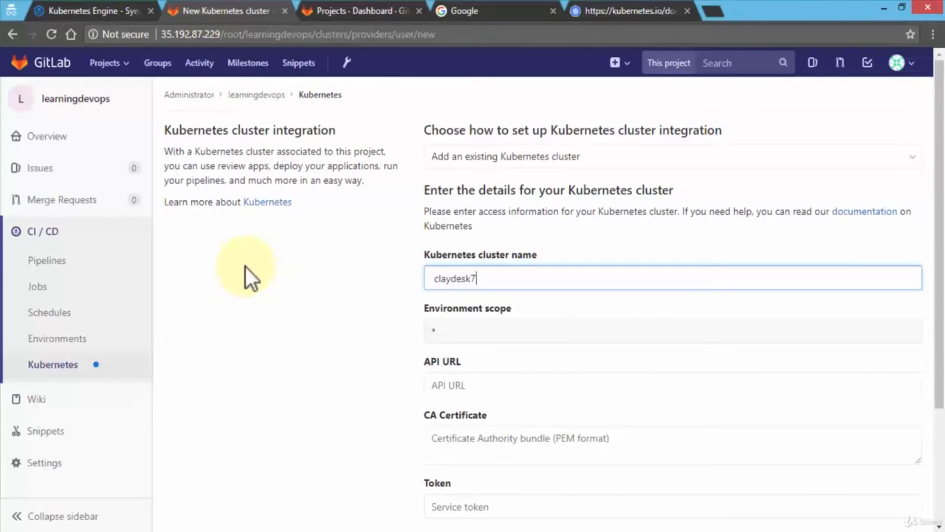
pyautogui.scroll(-1, 400, 325)
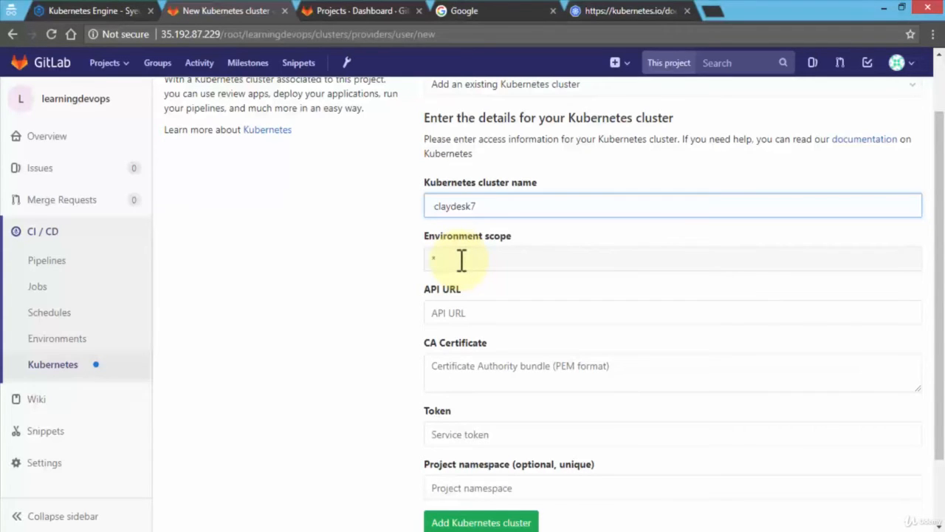
pyautogui.click(477, 319)
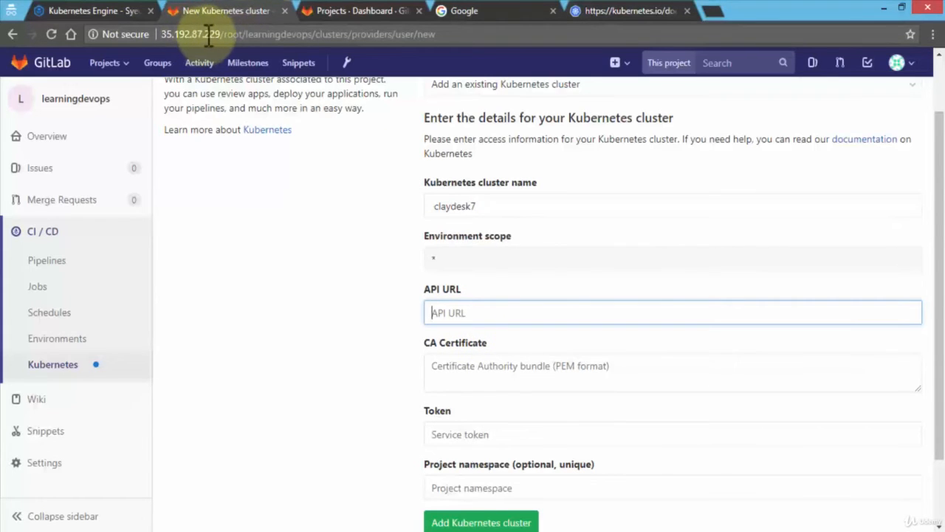
pyautogui.moveTo(222, 34); pyautogui.dragTo(162, 37)
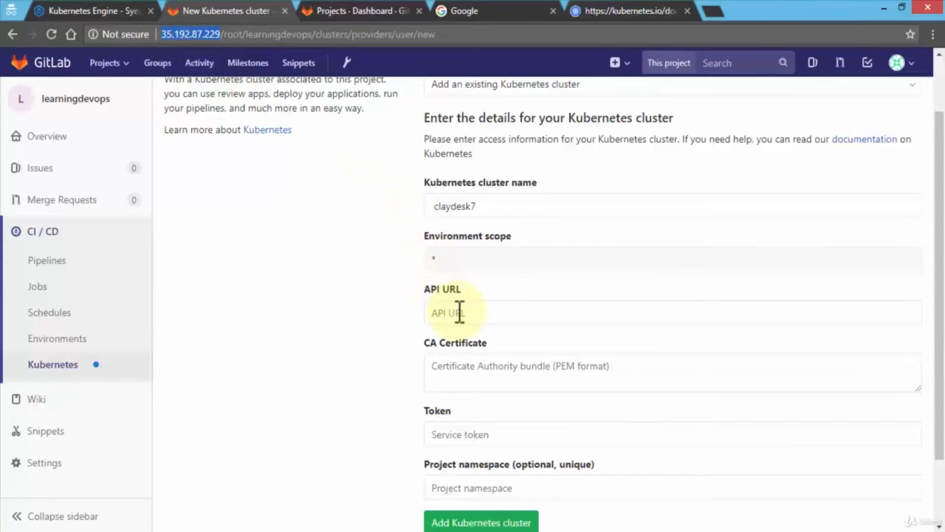
pyautogui.moveTo(459, 310); pyautogui.dragTo(460, 311)
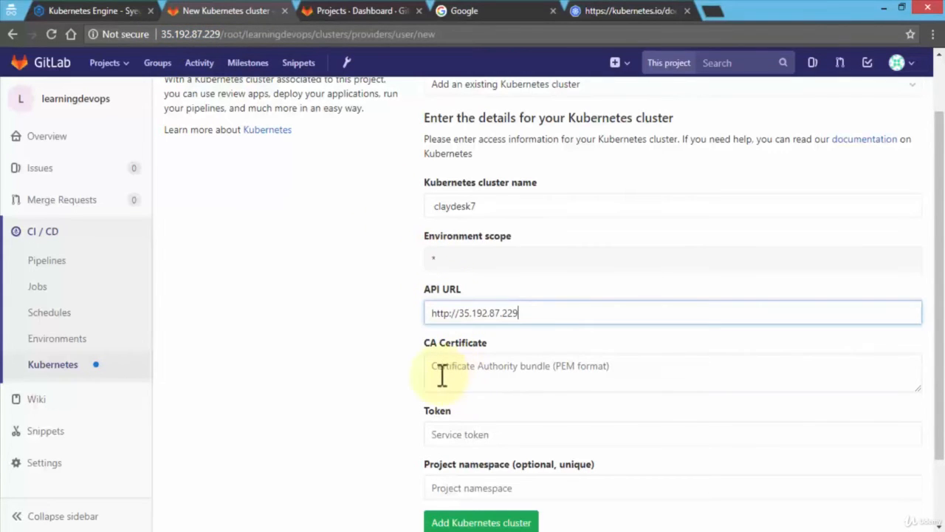
pyautogui.click(358, 362)
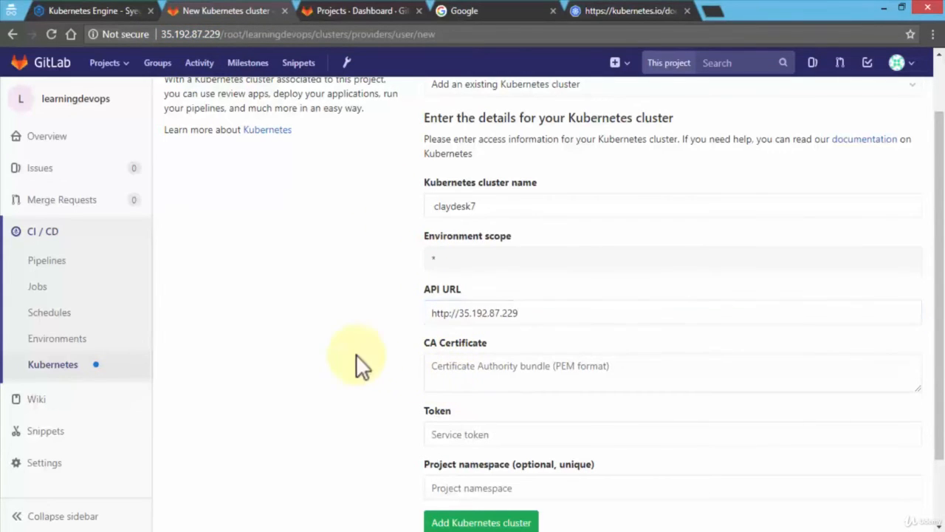
# Switch to Google Cloud Platform and search its products and resources for "confi".
pyautogui.scroll(-2, 463, 372)
pyautogui.click(458, 362)
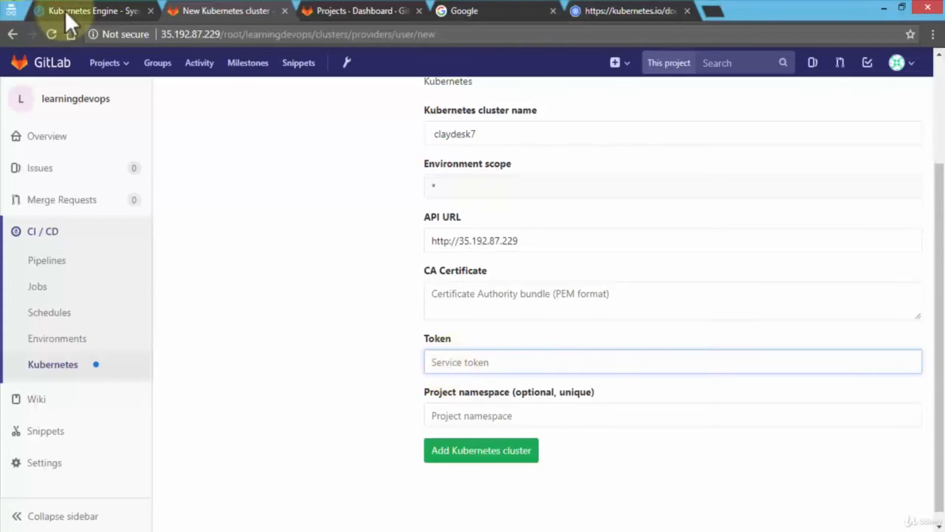
pyautogui.click(90, 12)
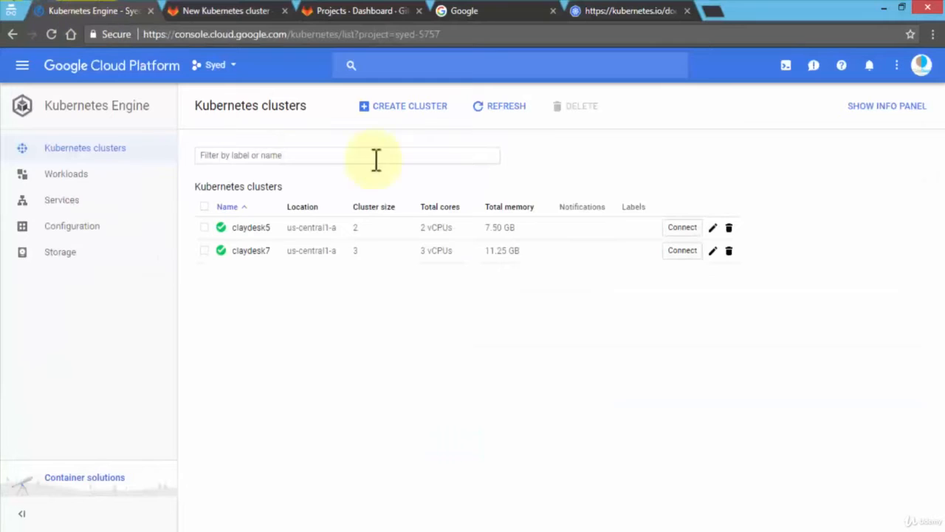
pyautogui.click(396, 65)
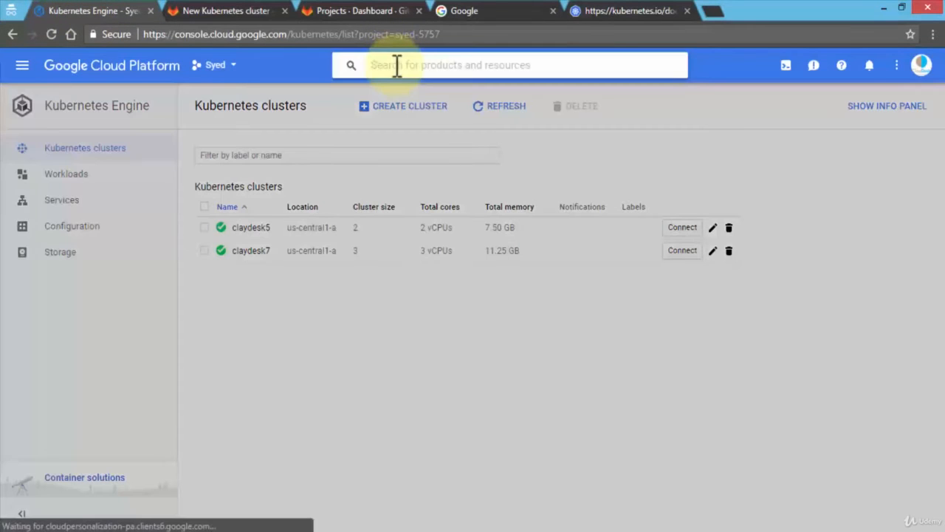
pyautogui.write('confi')
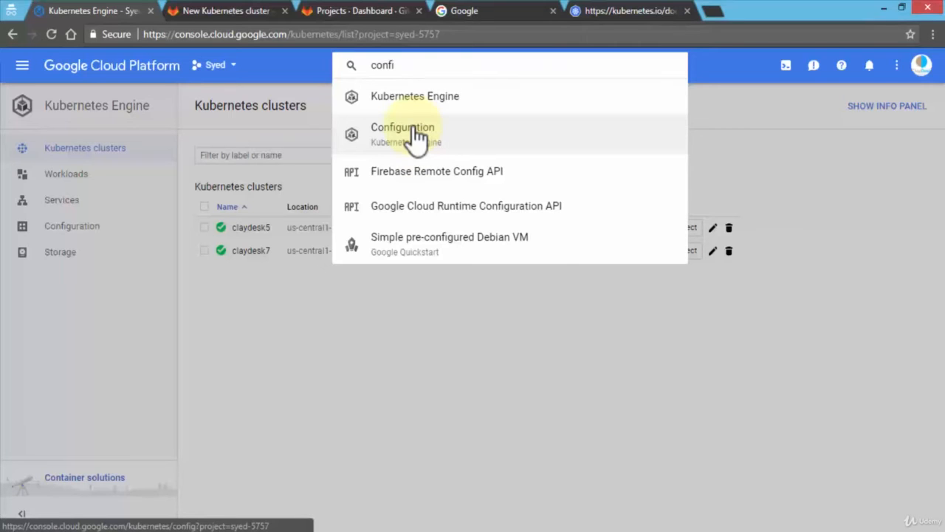
# Copy the default token value from the Notepad notes and paste it as the service token in GitLab's cluster form.
pyautogui.click(273, 521)
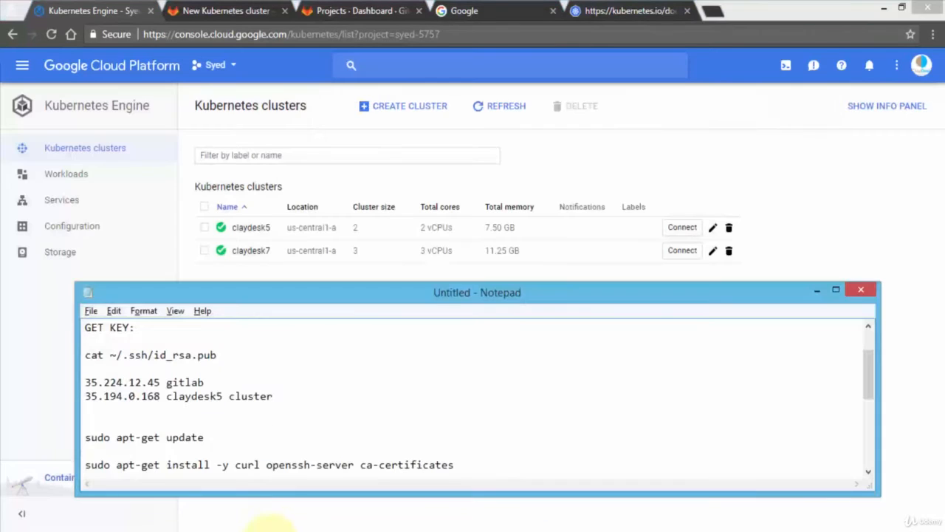
pyautogui.click(322, 410)
pyautogui.scroll(2, 321, 410)
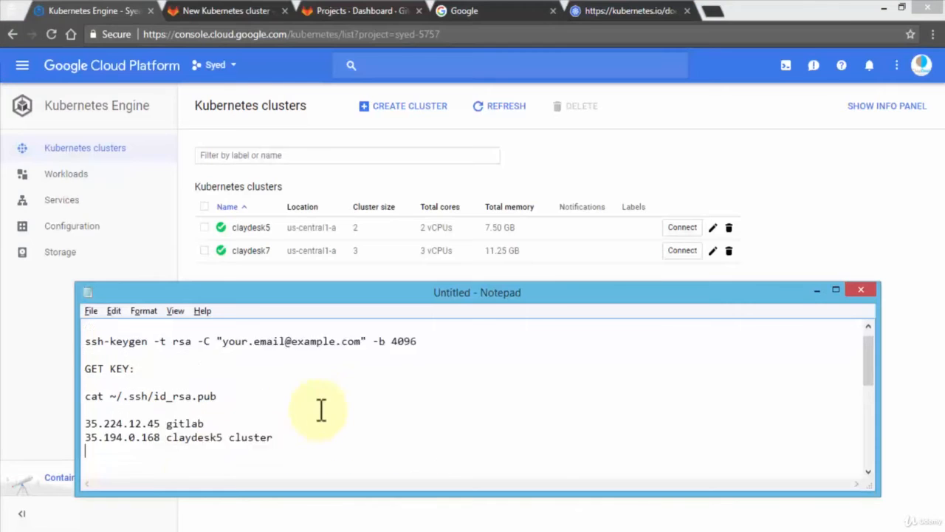
pyautogui.scroll(-6, 321, 410)
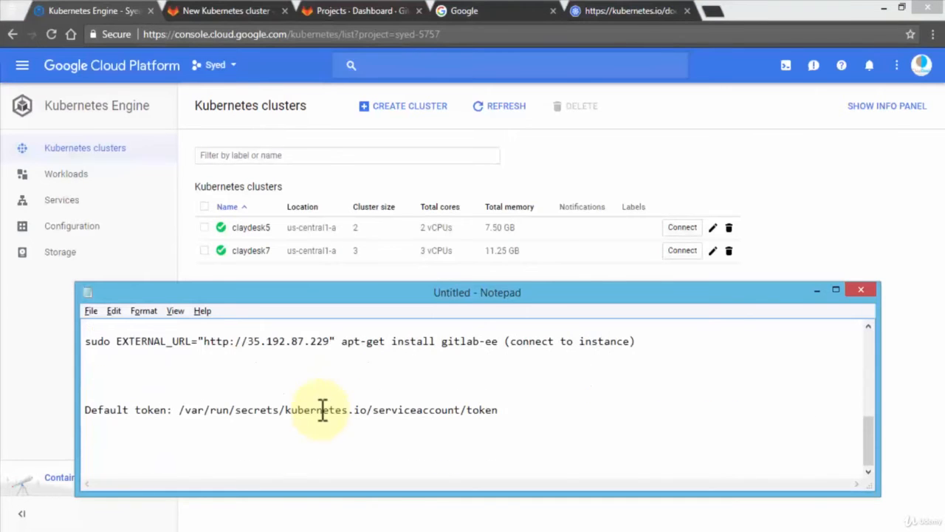
pyautogui.moveTo(179, 411); pyautogui.dragTo(519, 415)
pyautogui.hotkey('ctrl', 'c')
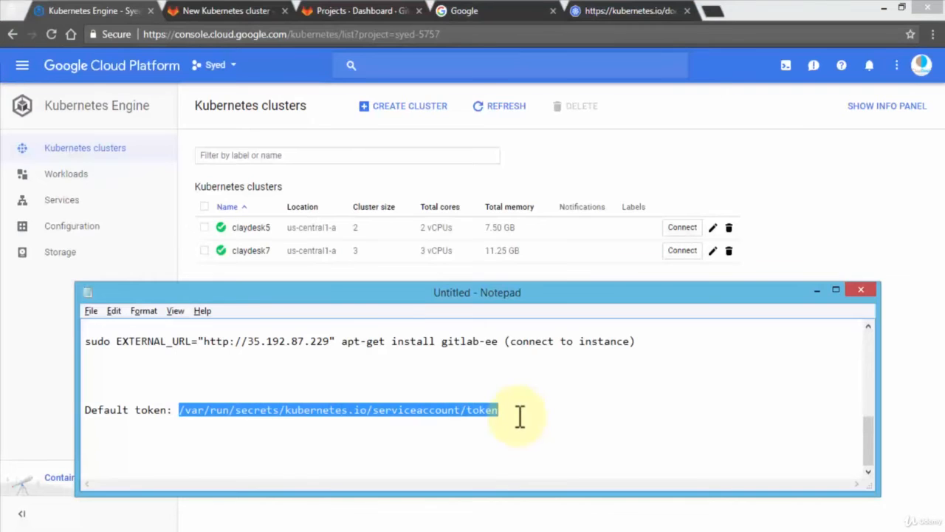
pyautogui.click(231, 14)
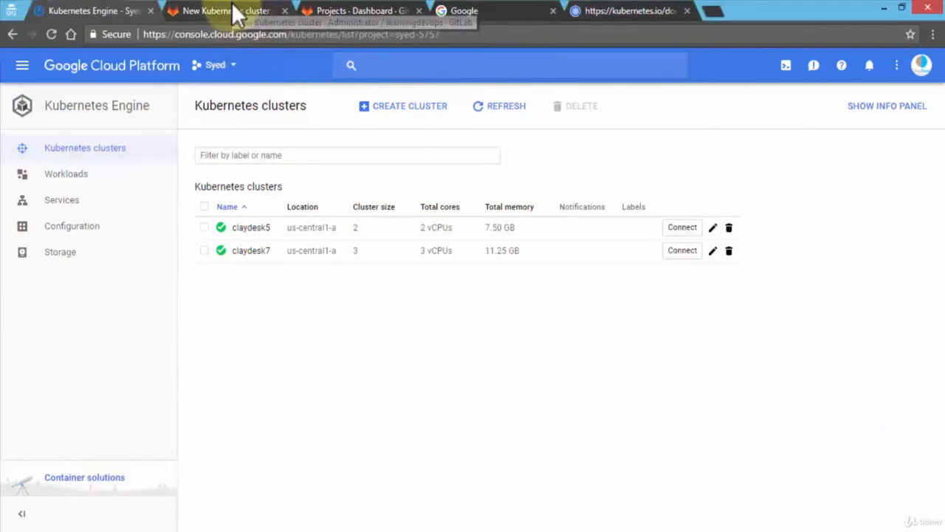
pyautogui.click(461, 363)
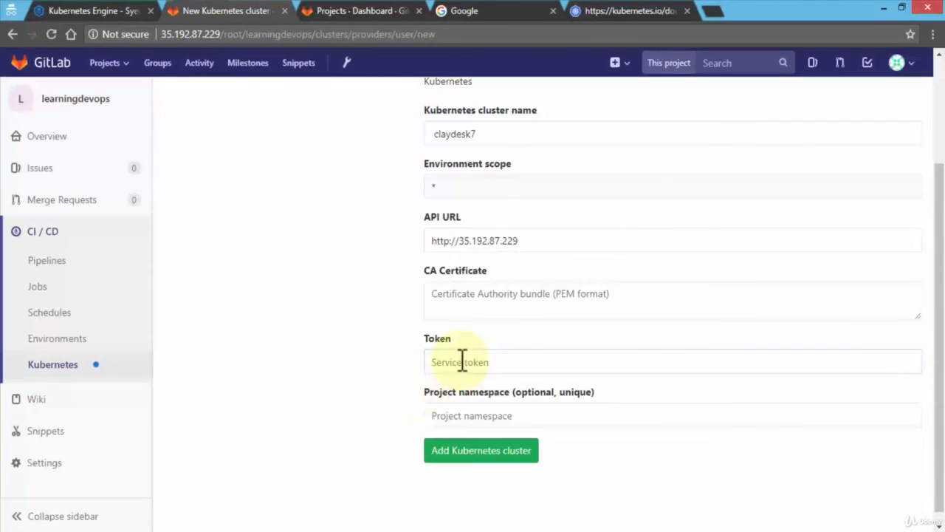
pyautogui.hotkey('ctrl', 'v')
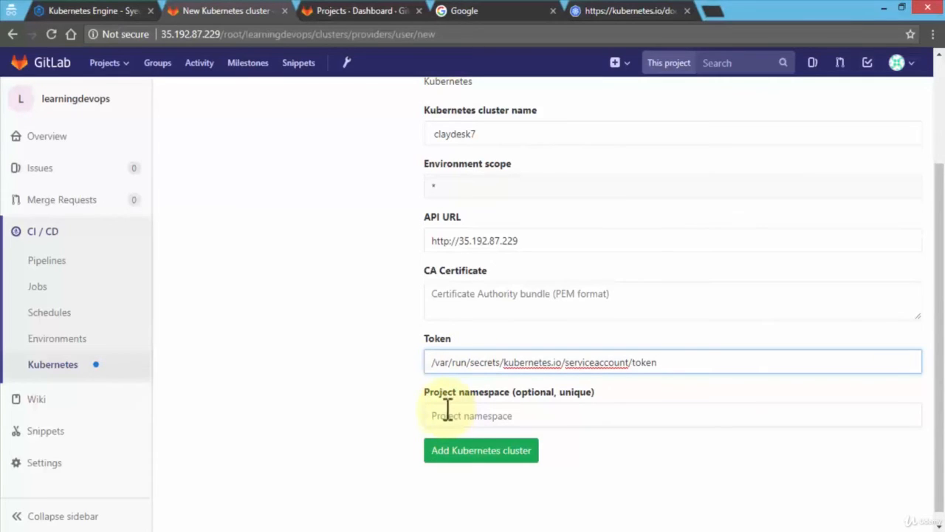
# Review the entered cluster details and add the Kubernetes cluster to the project.
pyautogui.scroll(1, 393, 368)
pyautogui.scroll(1, 393, 369)
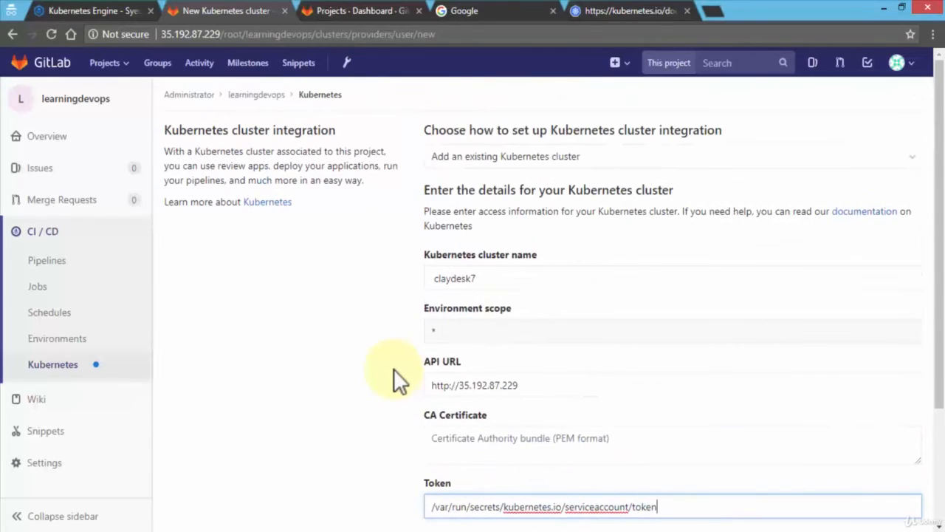
pyautogui.scroll(-2, 394, 368)
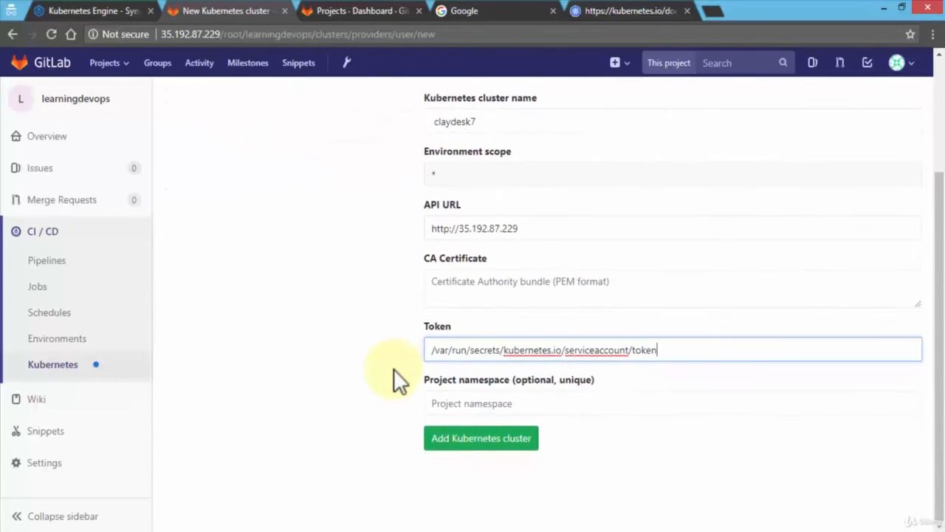
pyautogui.click(478, 438)
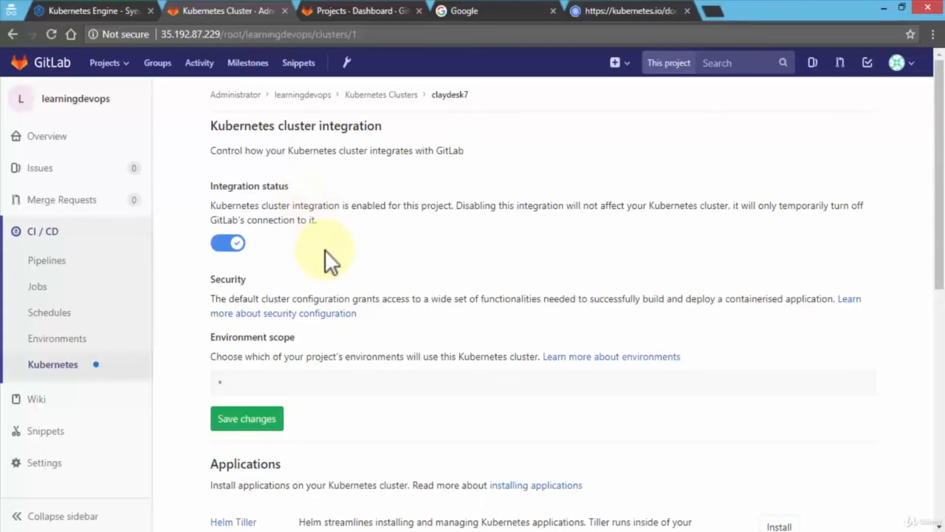
# Examine the claydesk7 integration page, including the installable applications, and expand its Kubernetes cluster details and advanced settings.
pyautogui.scroll(-4, 331, 258)
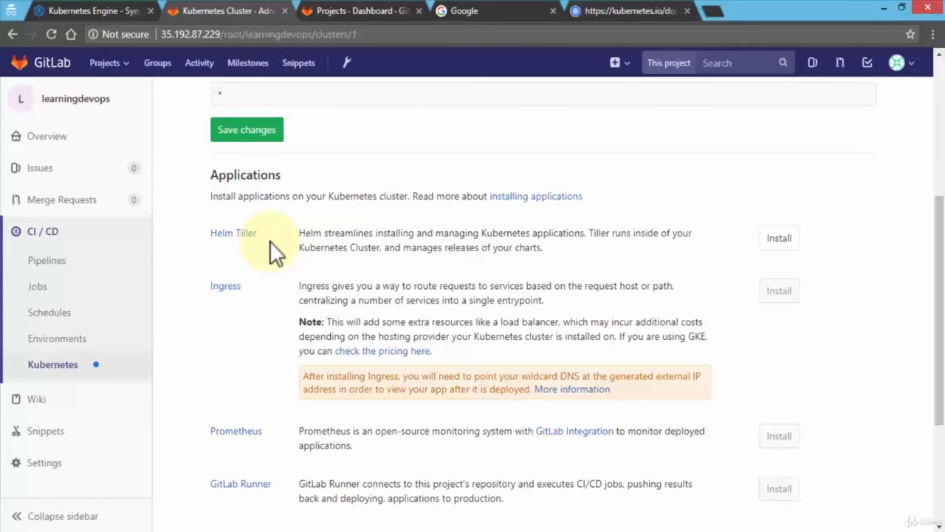
pyautogui.scroll(-1, 270, 240)
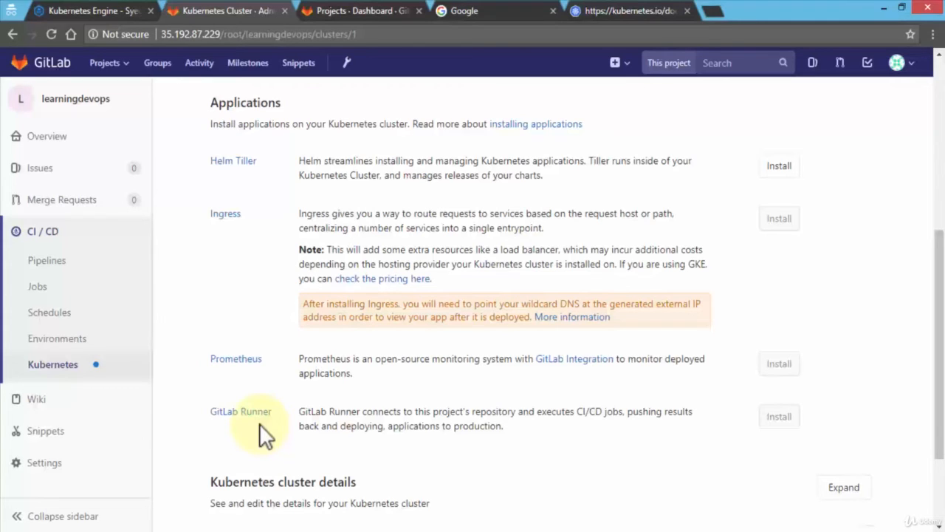
pyautogui.scroll(-2, 259, 423)
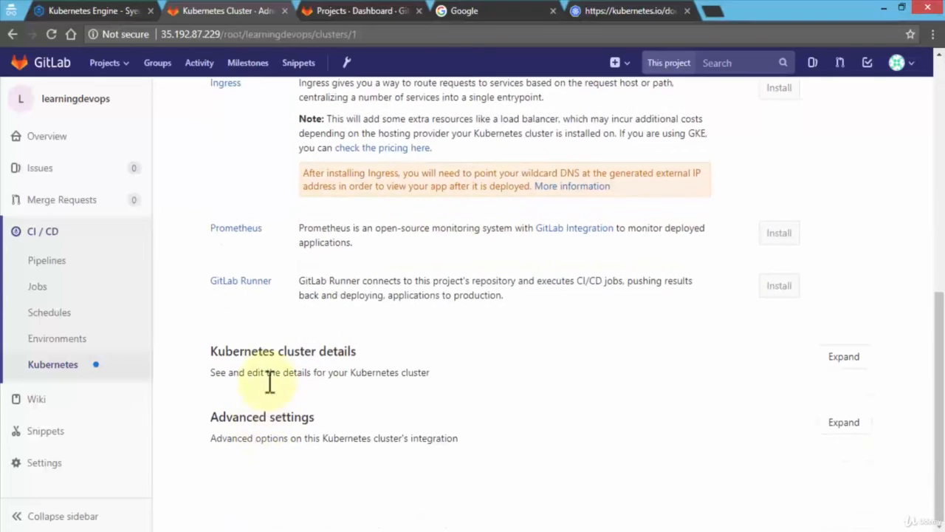
pyautogui.click(844, 357)
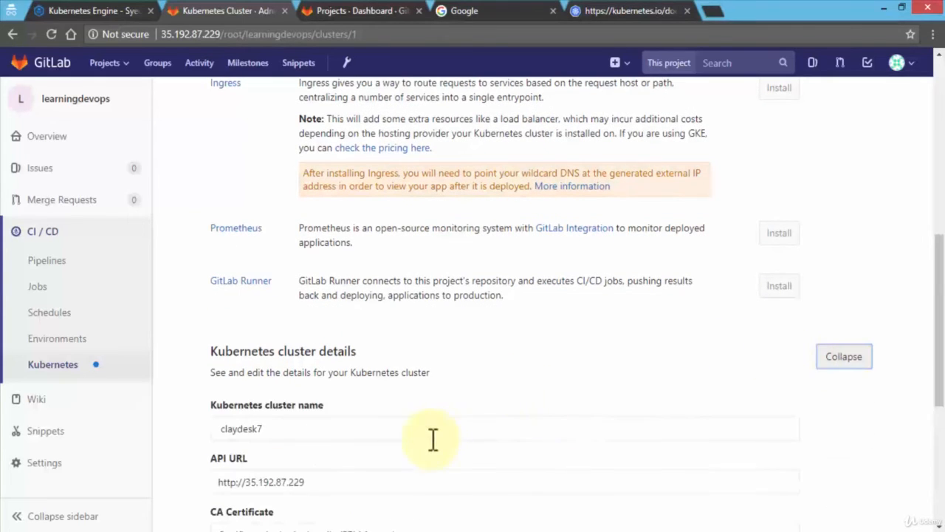
pyautogui.scroll(-3, 432, 439)
pyautogui.scroll(-2, 402, 371)
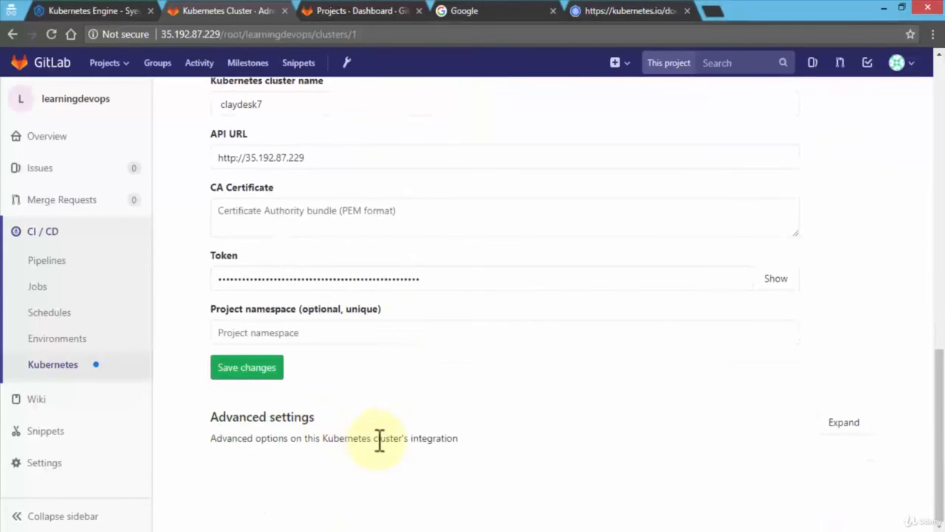
pyautogui.click(834, 428)
pyautogui.scroll(-2, 344, 357)
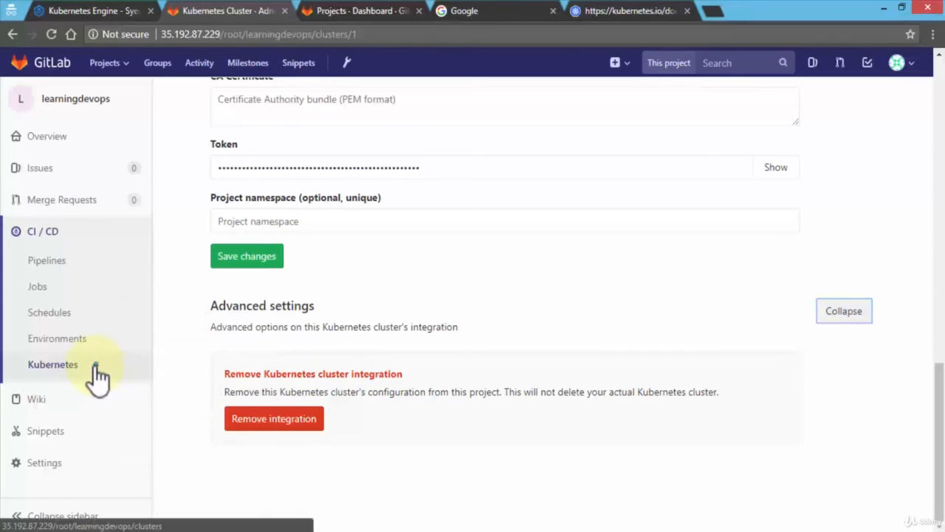
pyautogui.scroll(10, 180, 369)
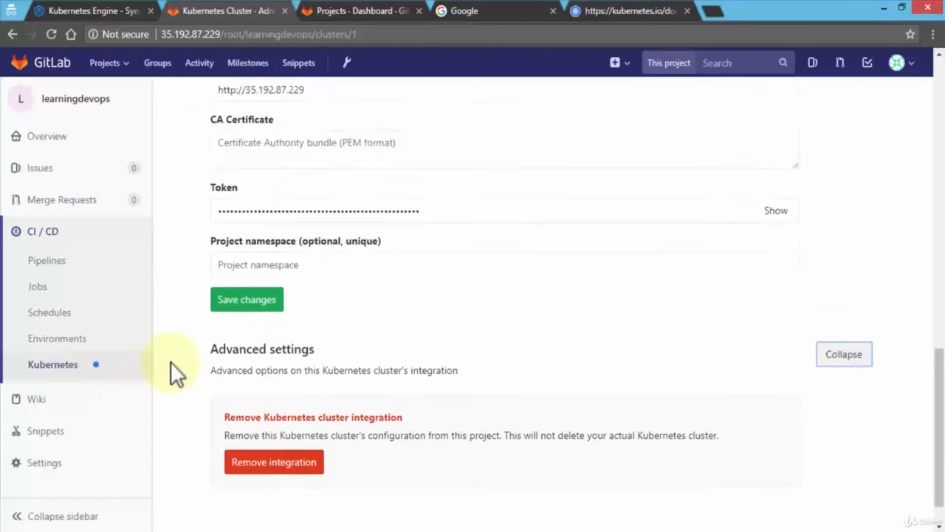
pyautogui.scroll(3, 172, 369)
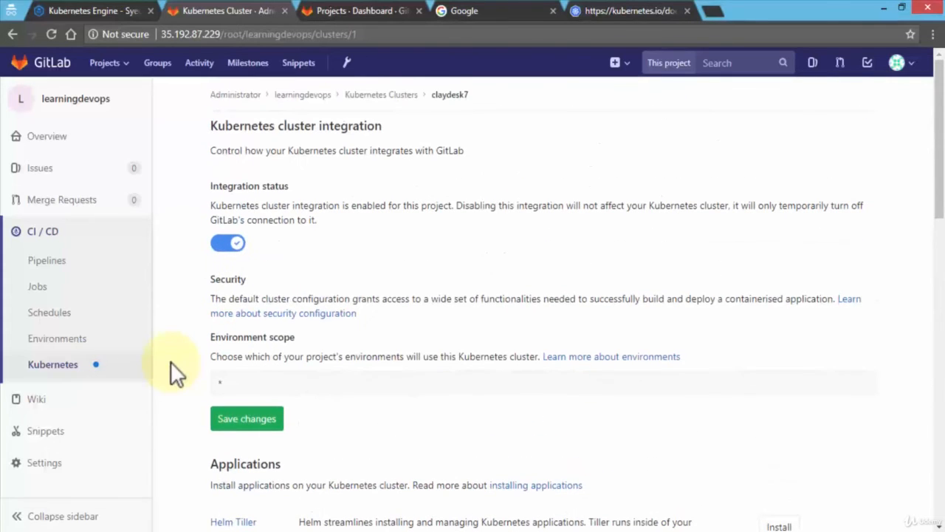
# View the project's CI/CD pages for pipelines, jobs, schedules and environments.
pyautogui.moveTo(113, 457)
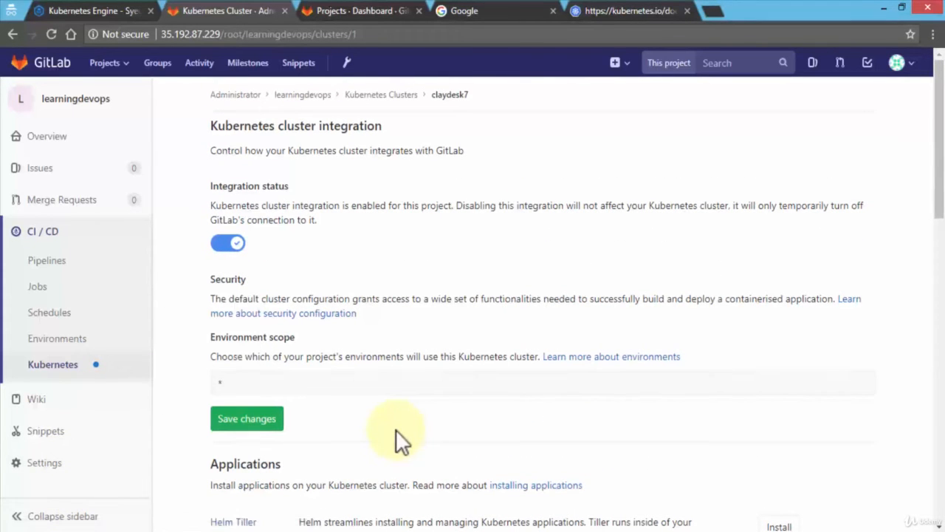
pyautogui.click(58, 269)
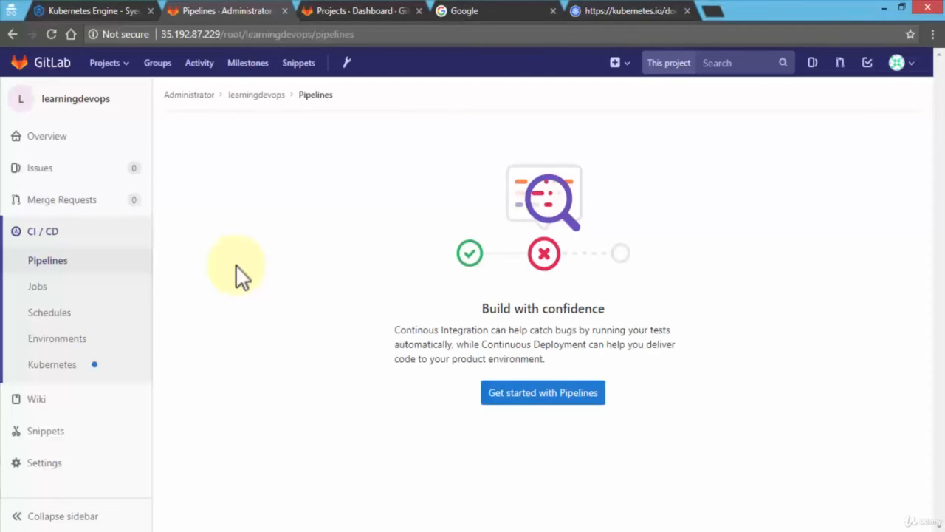
pyautogui.click(60, 296)
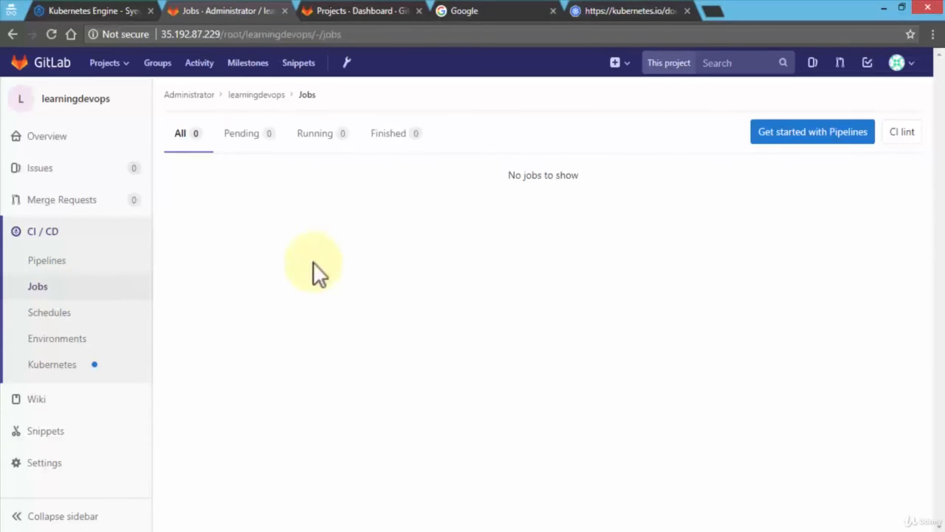
pyautogui.click(77, 314)
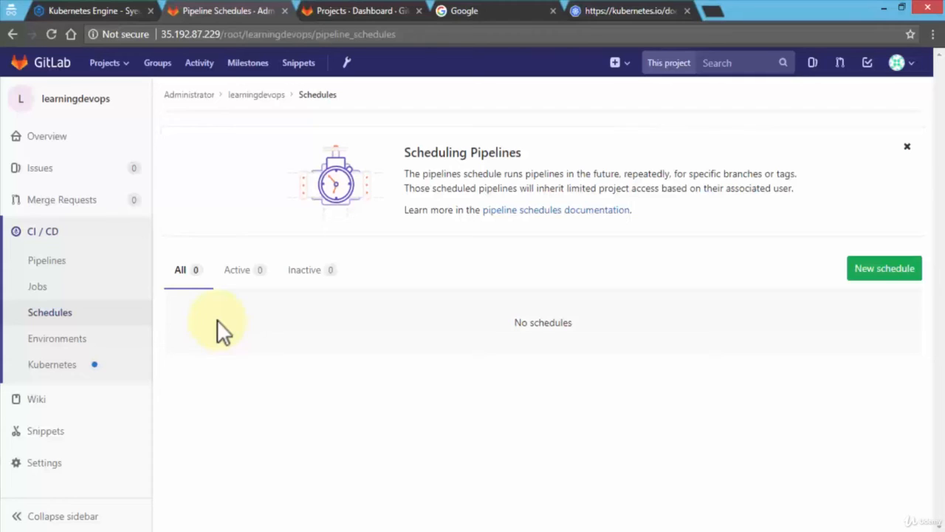
pyautogui.click(127, 360)
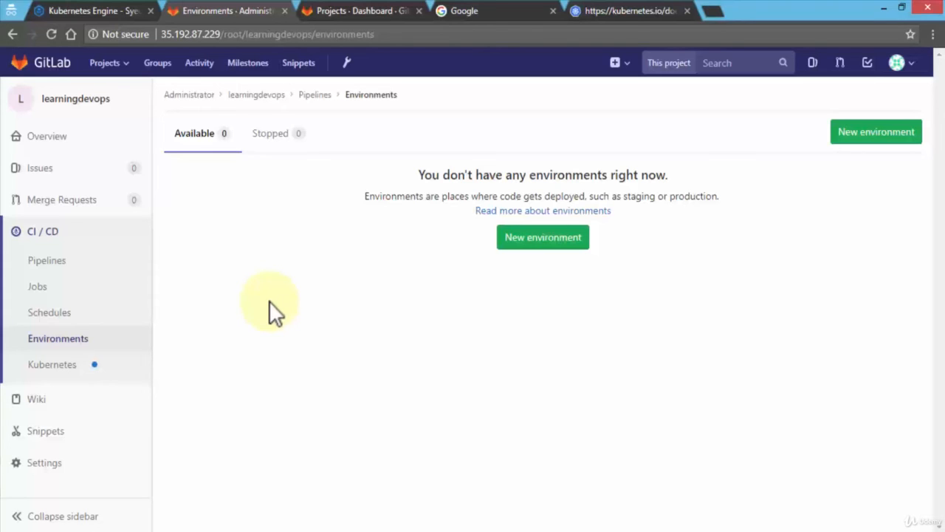
# Return to the learningdevops project's details page and open its Auto DevOps settings.
pyautogui.click(72, 97)
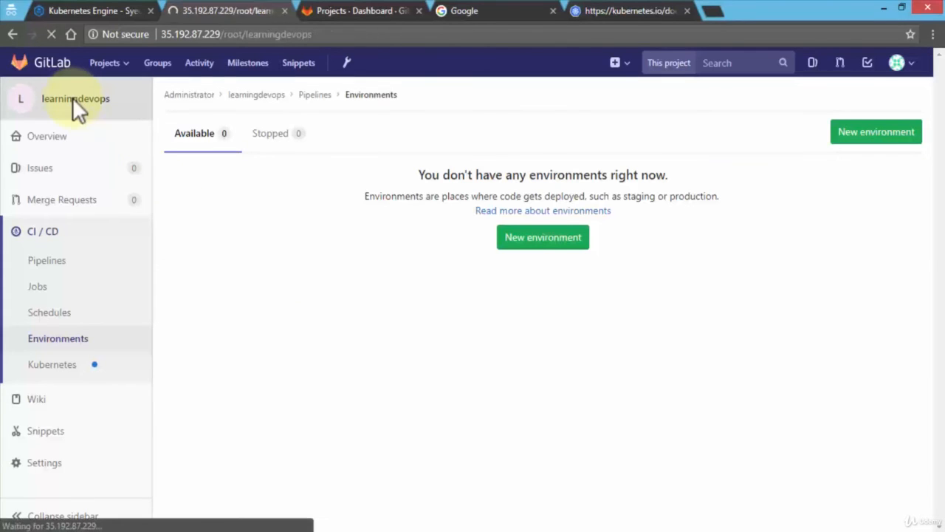
pyautogui.scroll(-3, 169, 298)
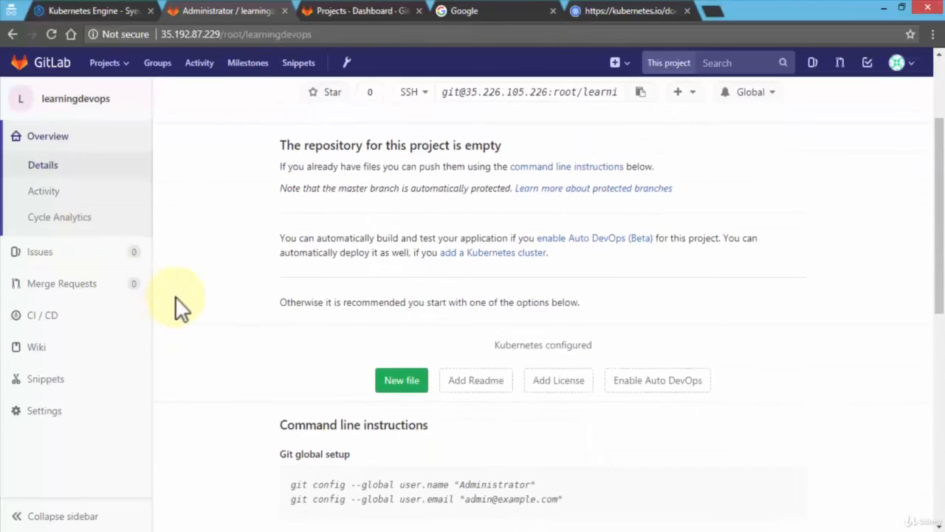
pyautogui.scroll(-2, 175, 299)
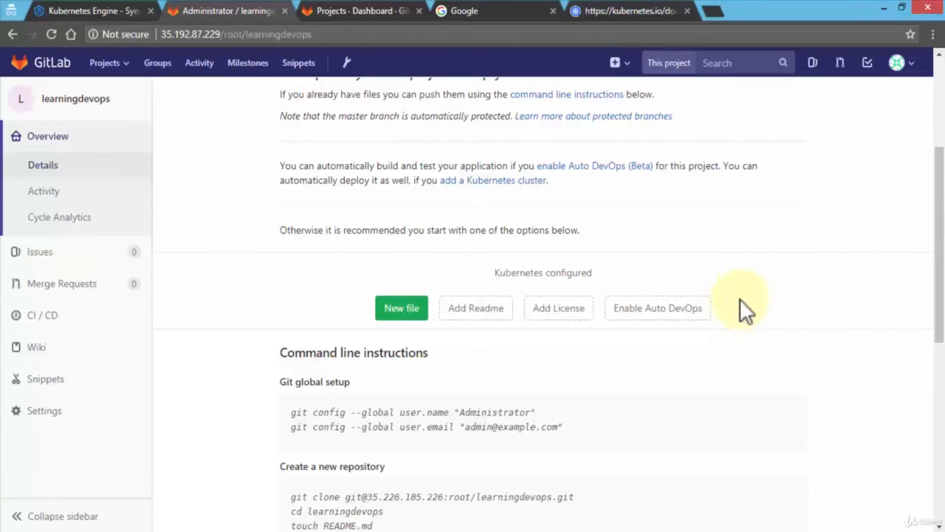
pyautogui.click(657, 318)
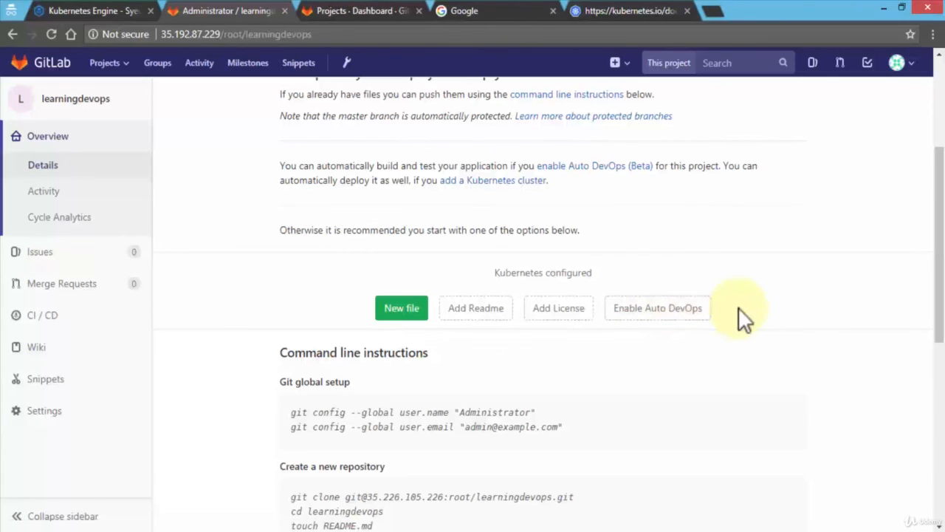
pyautogui.click(662, 311)
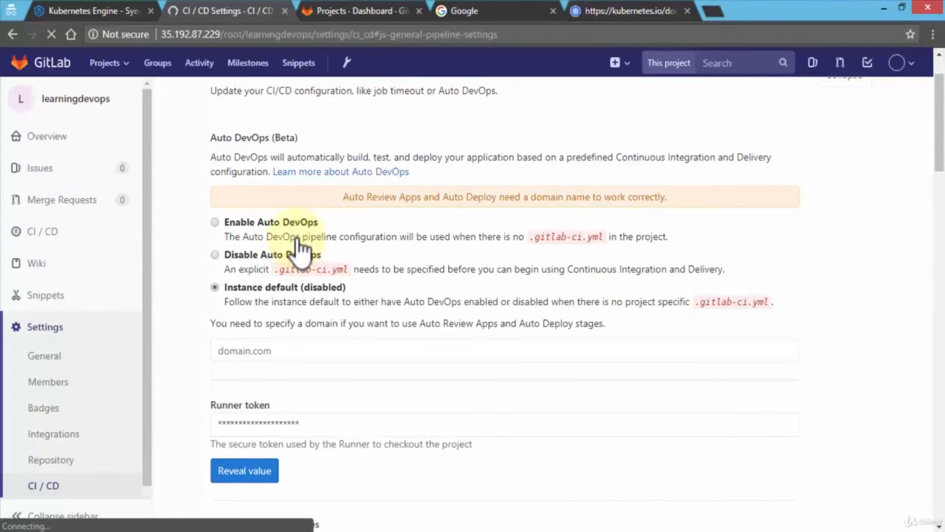
# Choose Enable Auto DevOps in the general pipelines settings, save the changes and review the resulting CI/CD settings page.
pyautogui.click(251, 235)
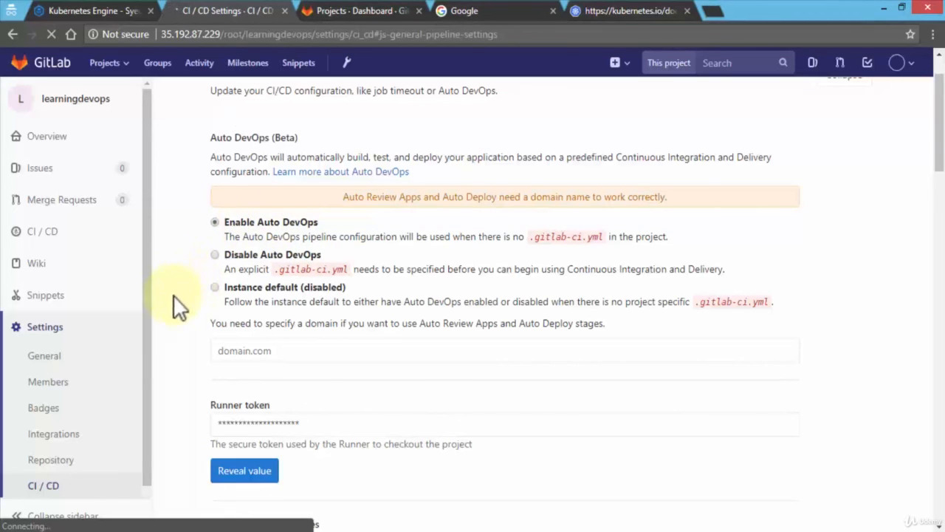
pyautogui.scroll(-5, 416, 480)
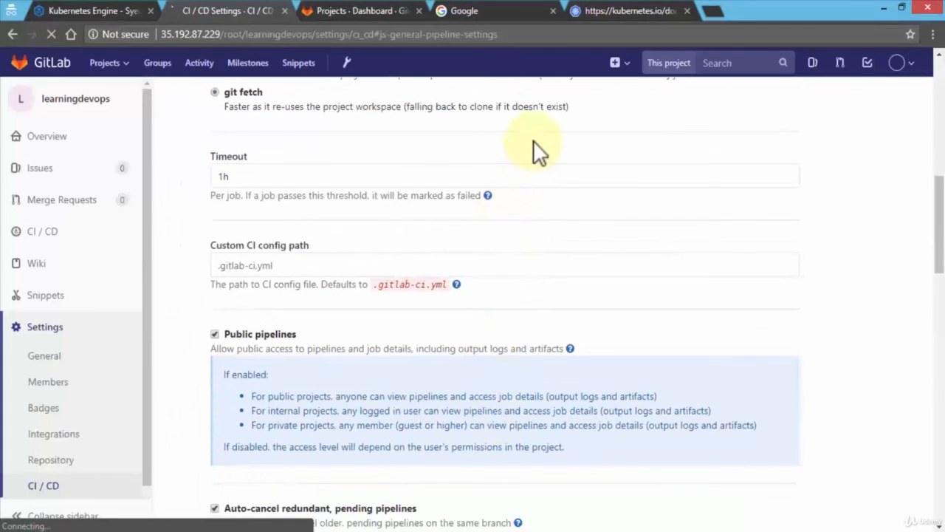
pyautogui.scroll(-2, 536, 304)
pyautogui.scroll(-5, 537, 299)
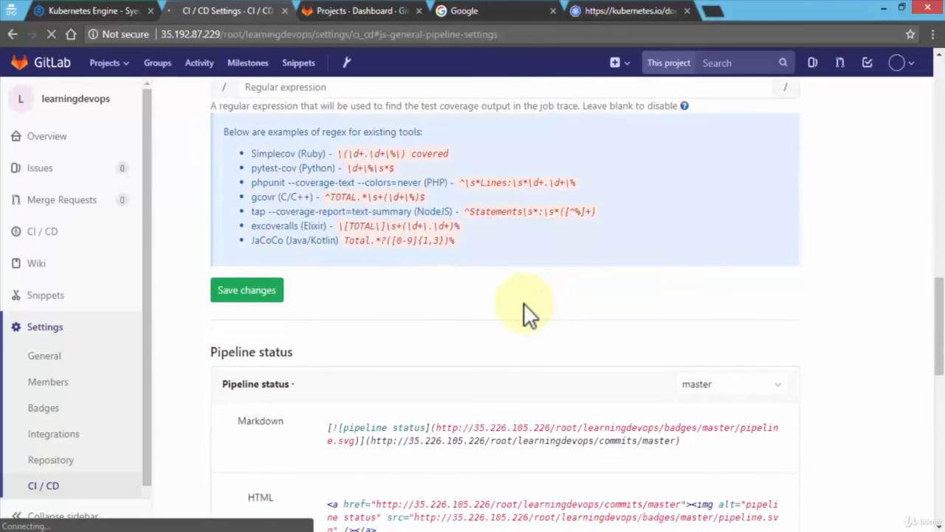
pyautogui.click(267, 292)
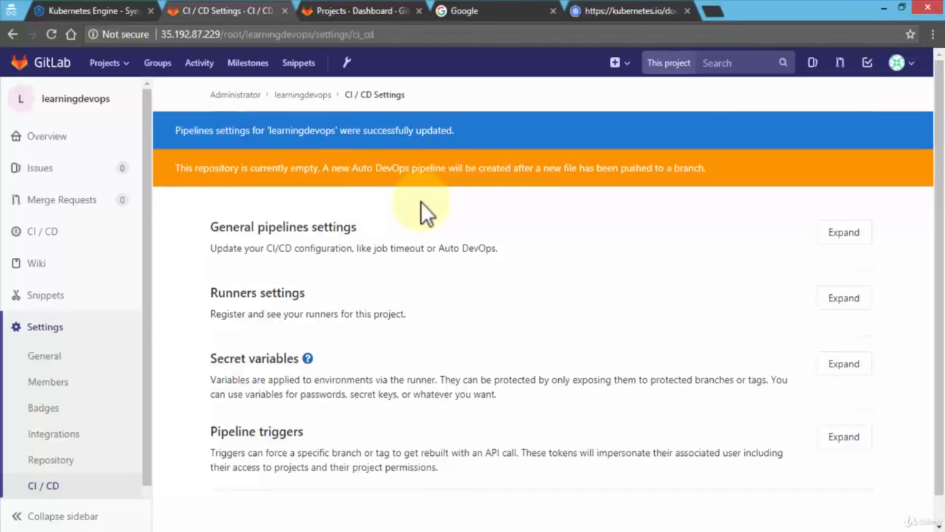
pyautogui.scroll(-1, 421, 201)
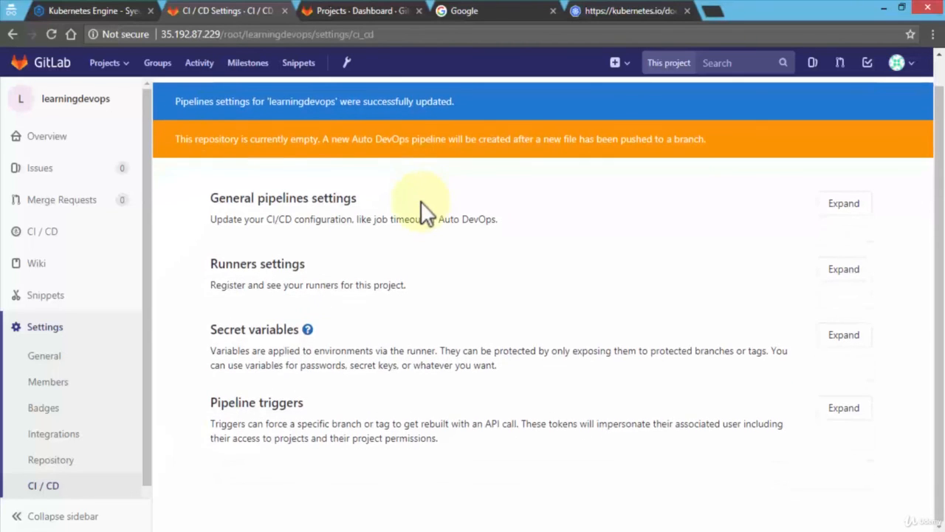
pyautogui.scroll(1, 429, 204)
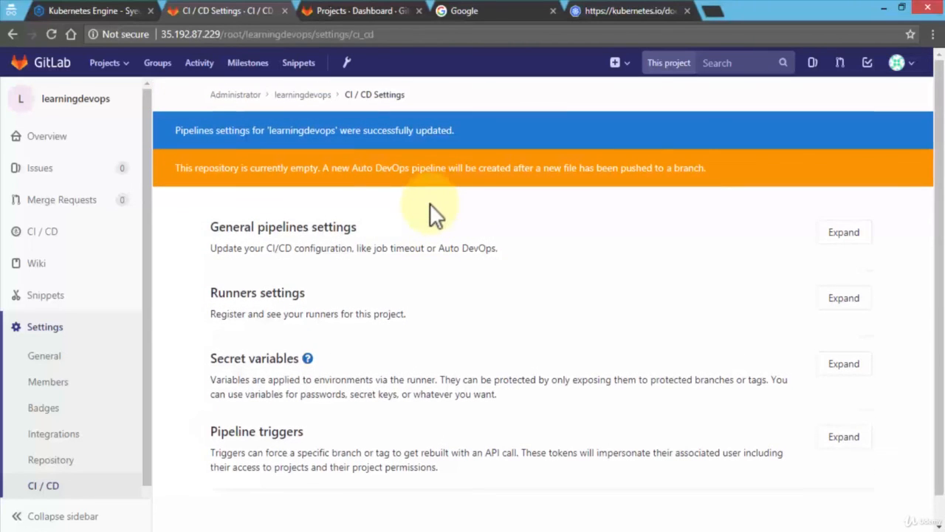